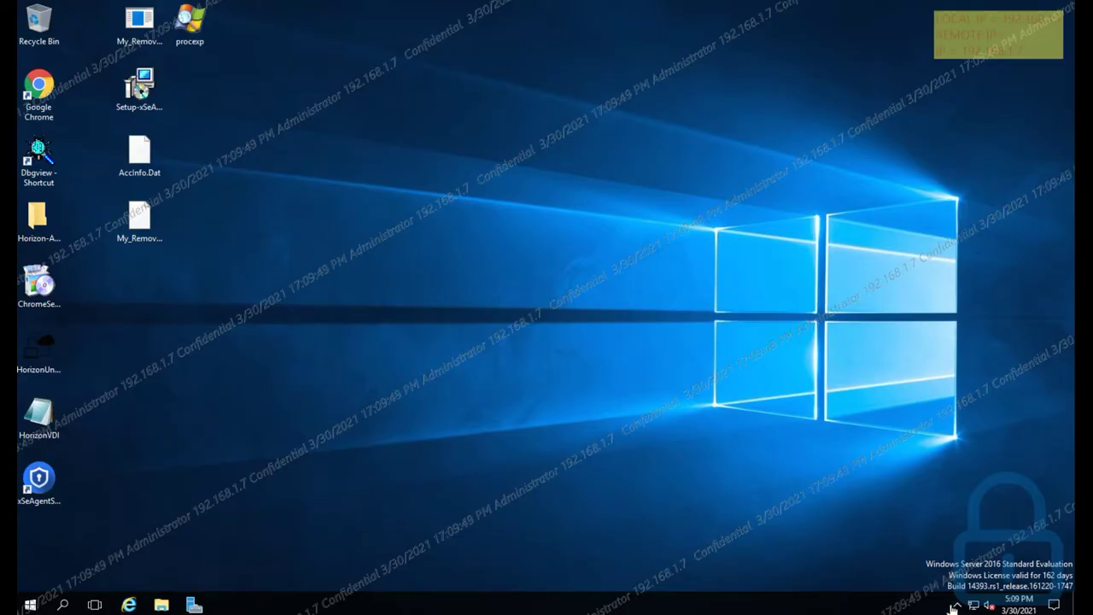
Reveal the hidden tray icons on the watermarked Windows Server 2016 desktop.
click(957, 605)
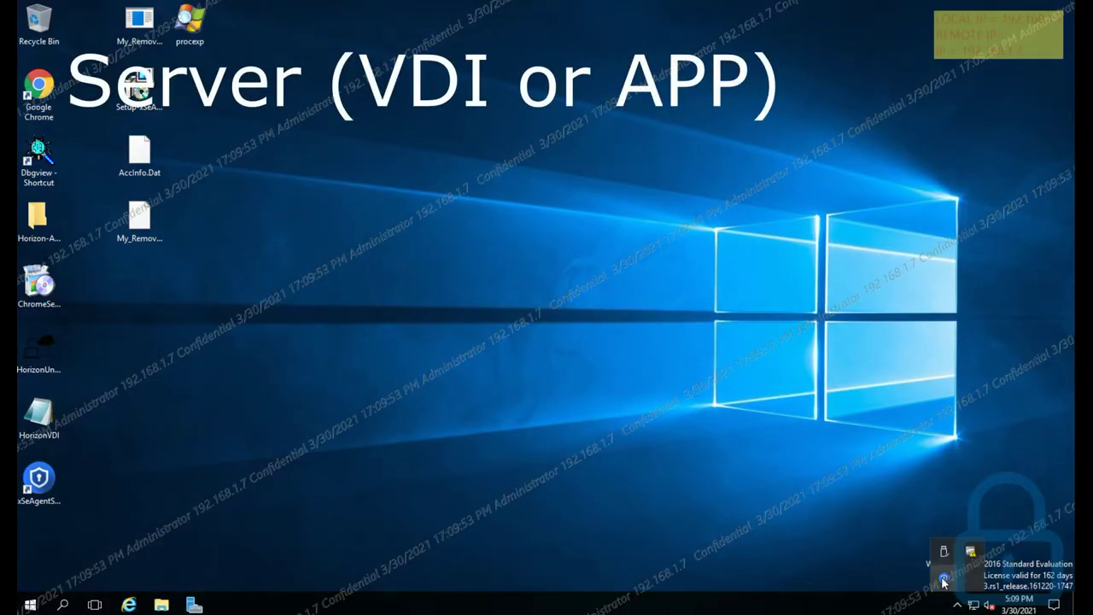
Enable xSecuritas watermarking for RemoteApp, XenApp and Horizon Apps, confirming with the agent password.
right_click(944, 581)
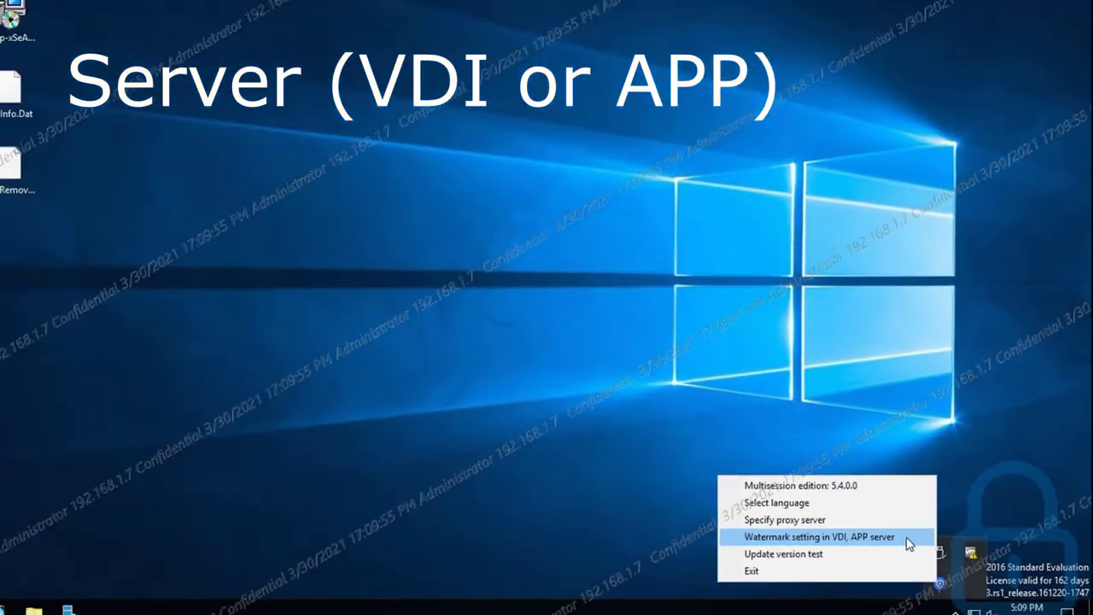
click(762, 476)
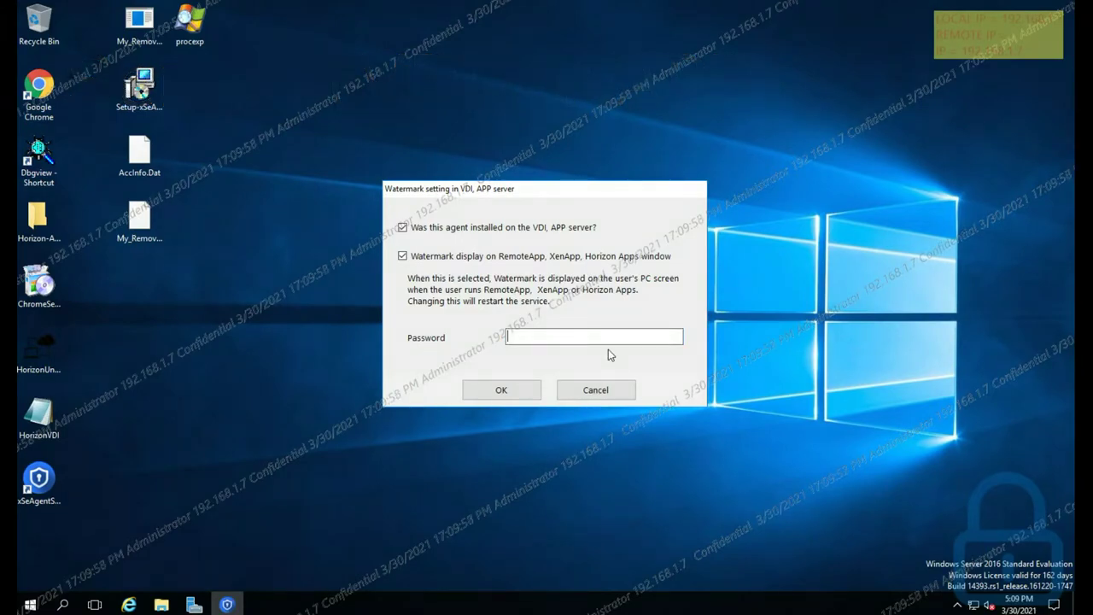
text(*******)
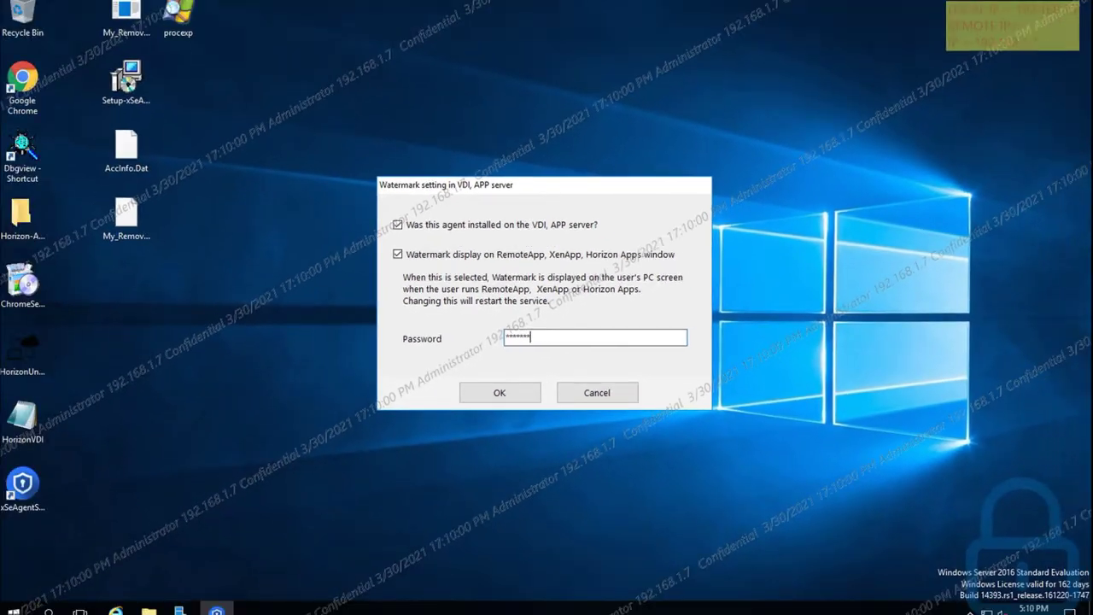
click(502, 393)
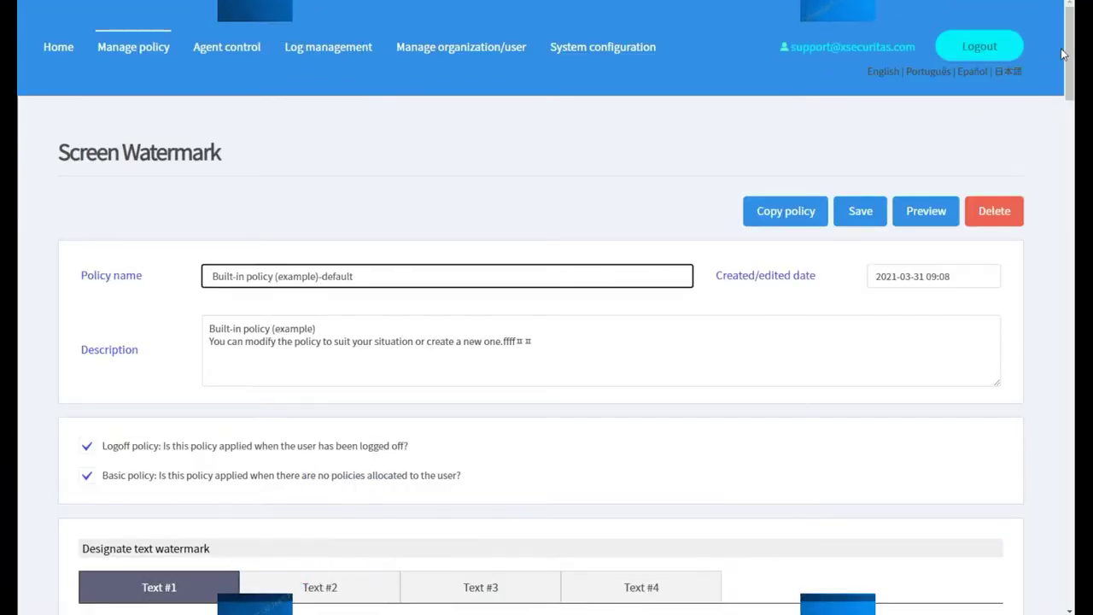
Review the local PC/VDI options on Apply current policy and save the Screen Watermark policy.
drag(1070, 54, 1070, 402)
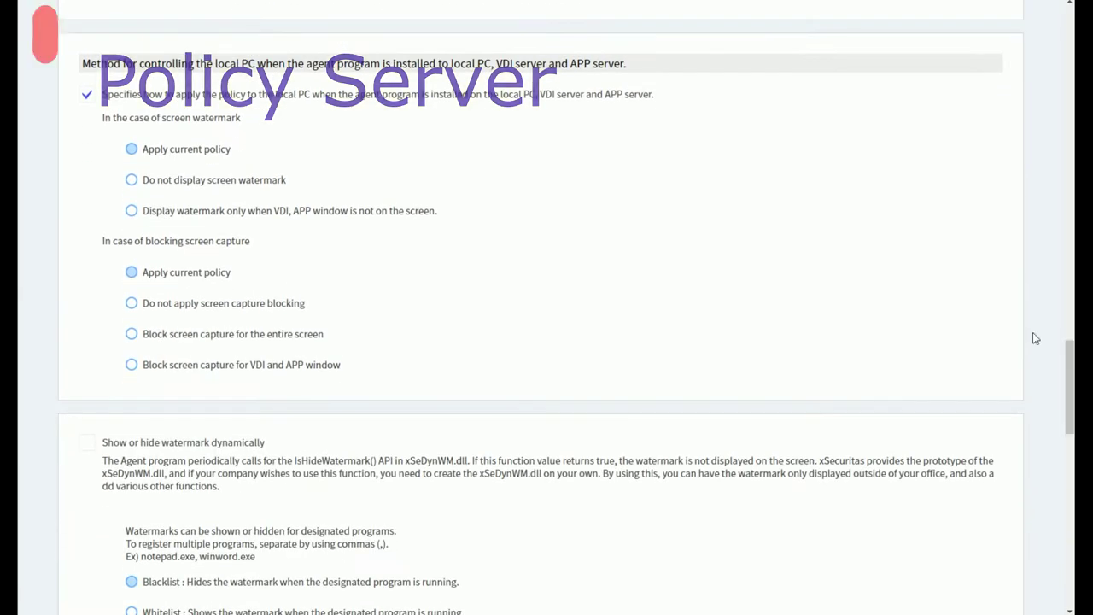
drag(663, 65, 71, 72)
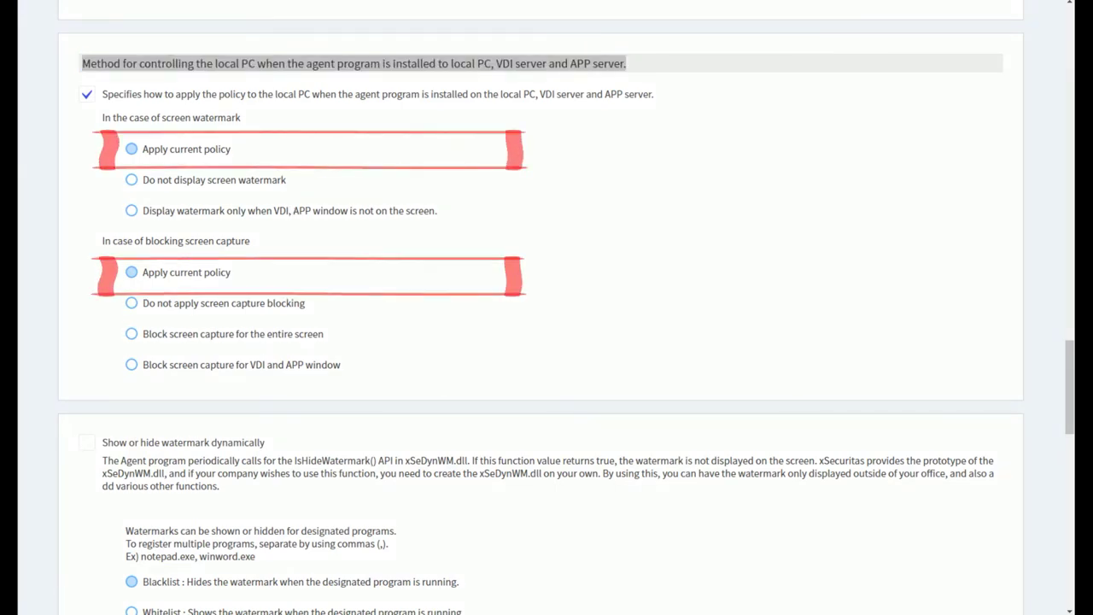
click(154, 150)
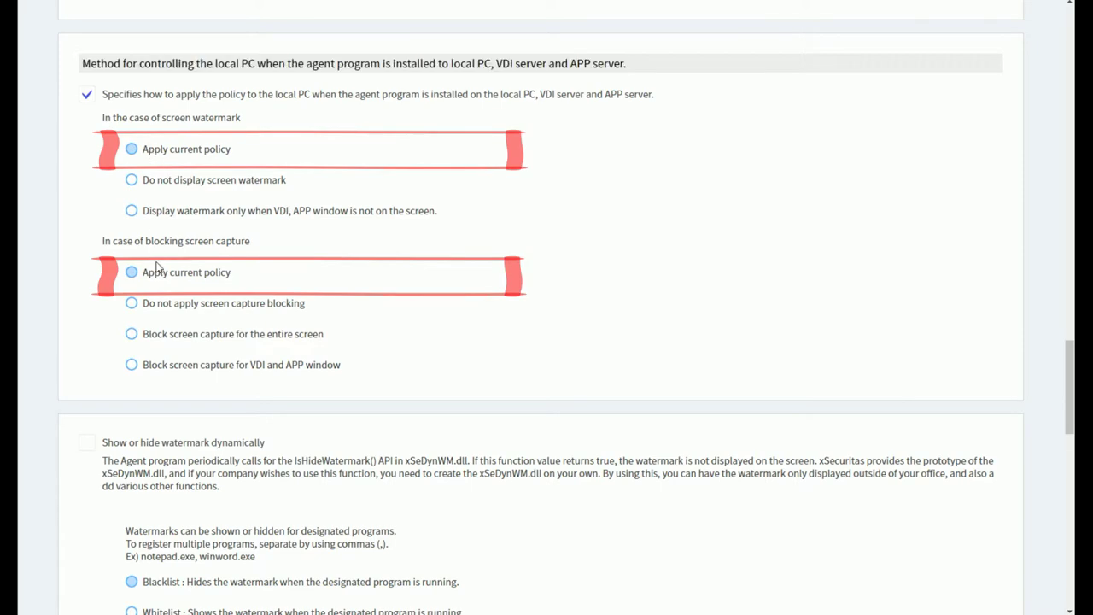
drag(1068, 367, 1072, 41)
click(860, 171)
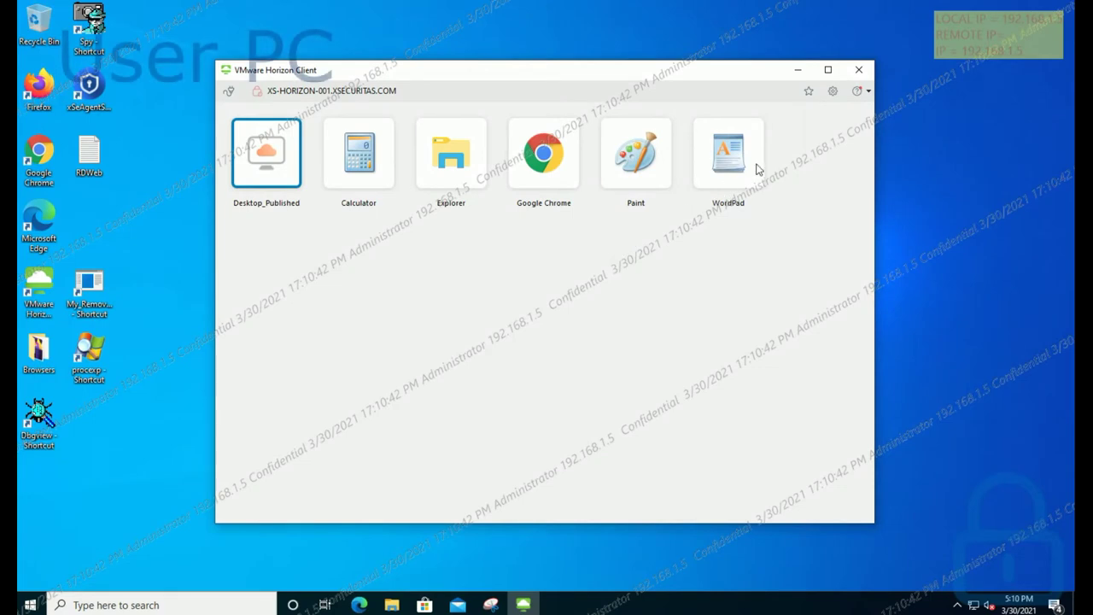
Launch the published Paint app from Horizon Client and move its window aside.
click(647, 164)
double_click(647, 165)
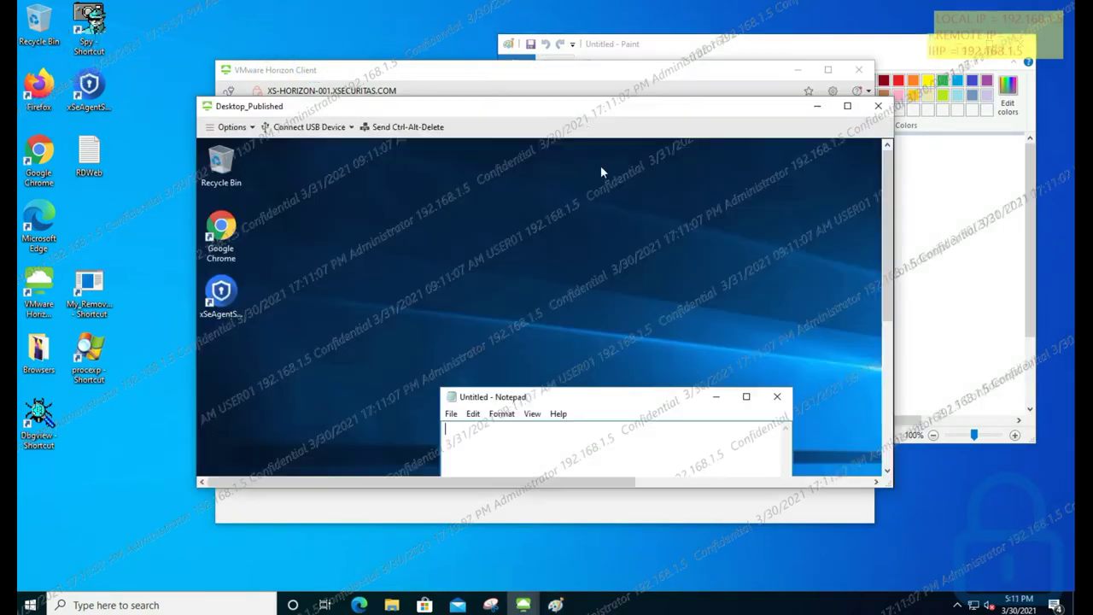
drag(539, 108, 498, 177)
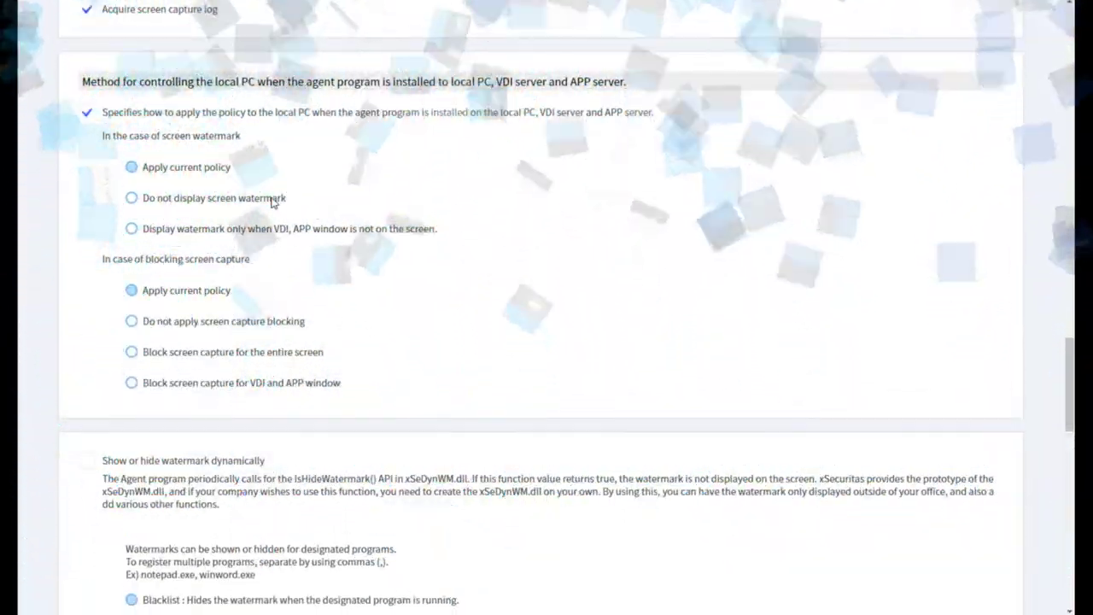
Choose Do not display screen watermark and Do not apply screen capture blocking for local PC/VDI.
click(273, 199)
click(238, 325)
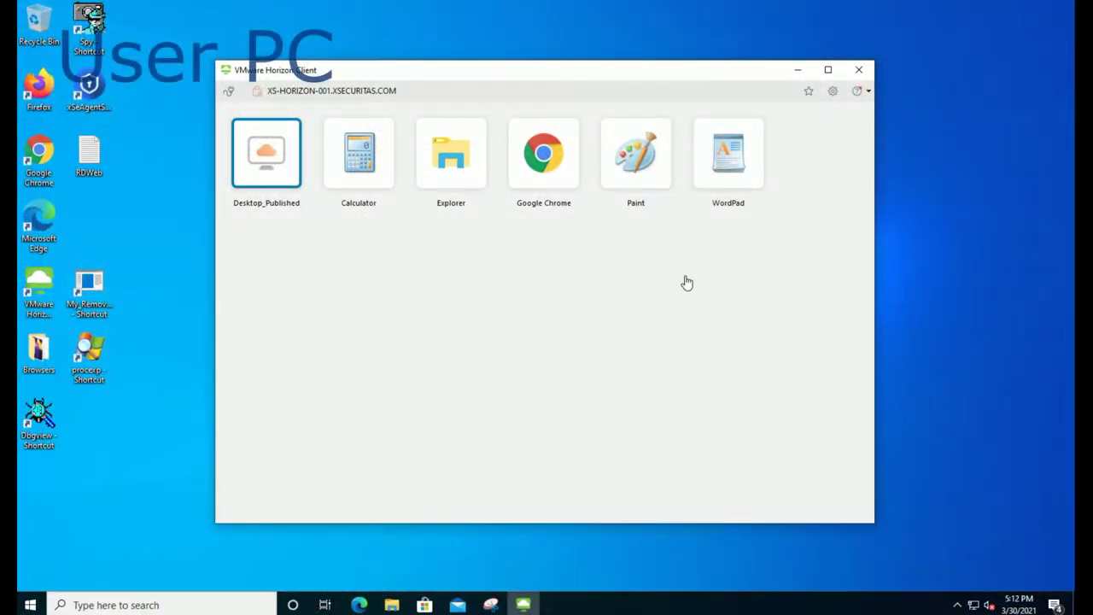
Launch published WordPad and the Desktop_Published remote desktop, arranging both windows.
click(730, 166)
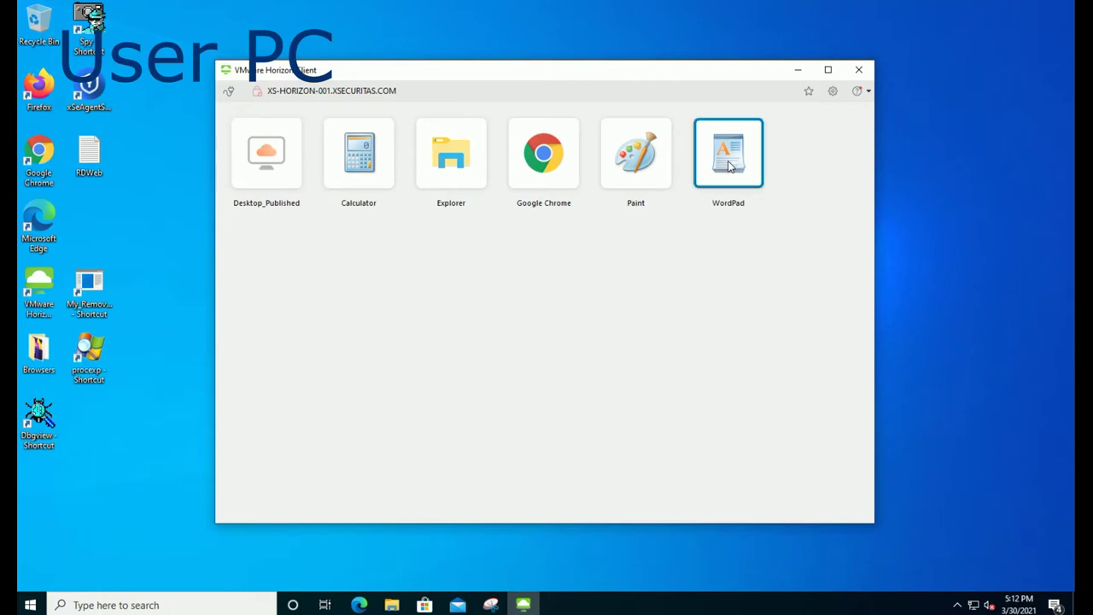
double_click(731, 166)
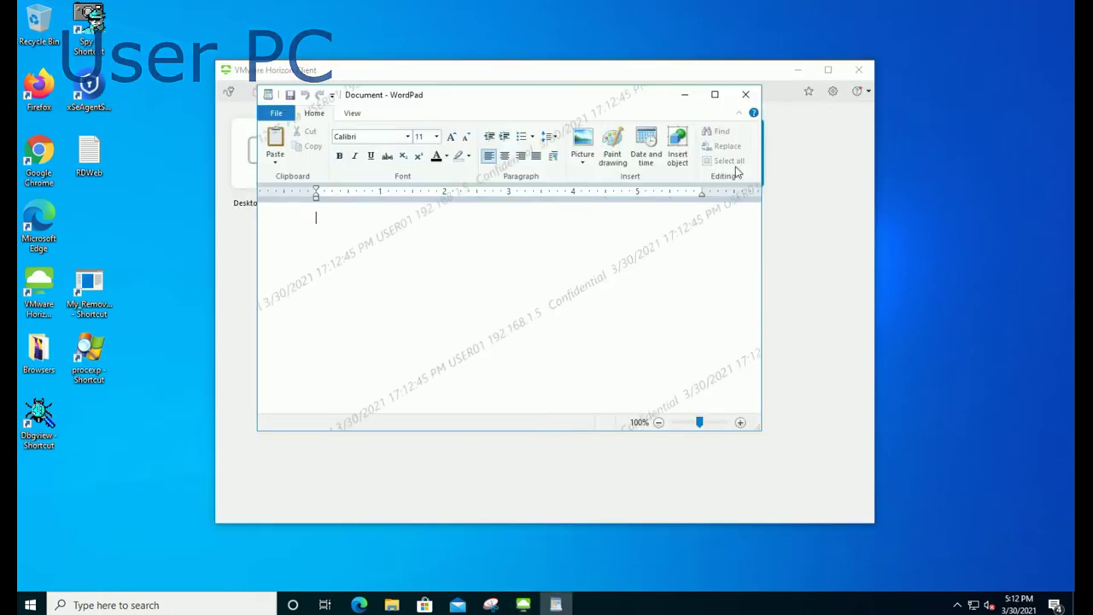
drag(542, 98, 773, 54)
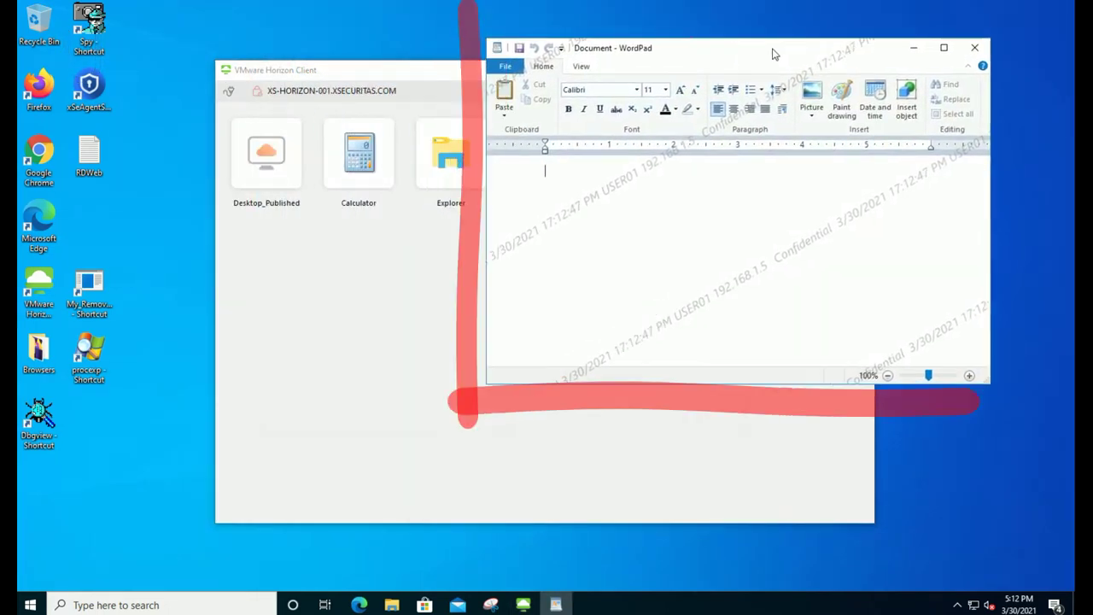
click(291, 162)
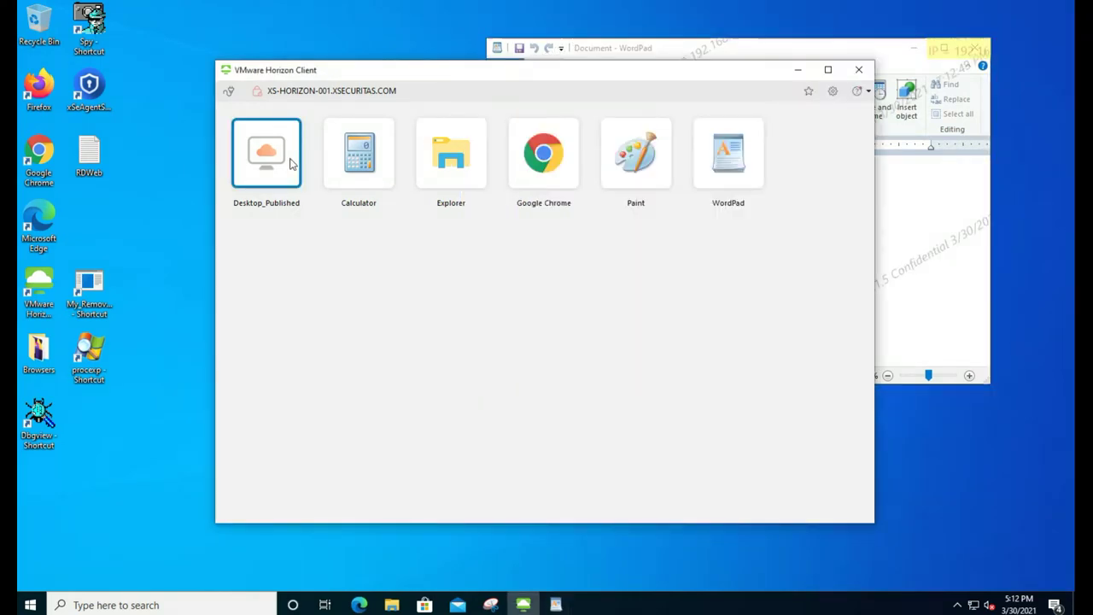
double_click(291, 162)
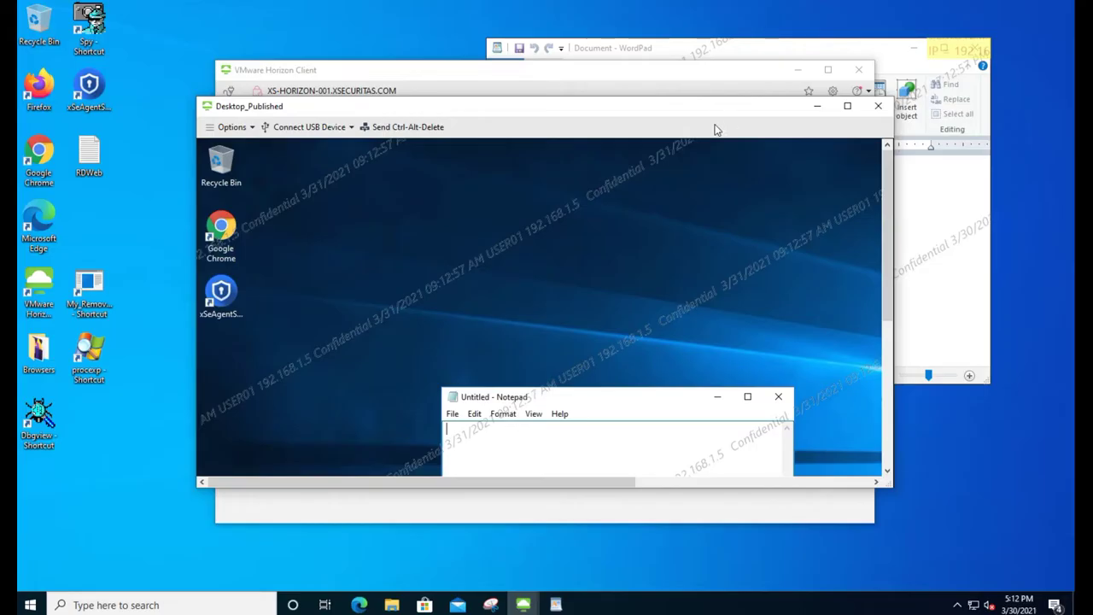
drag(693, 114, 607, 166)
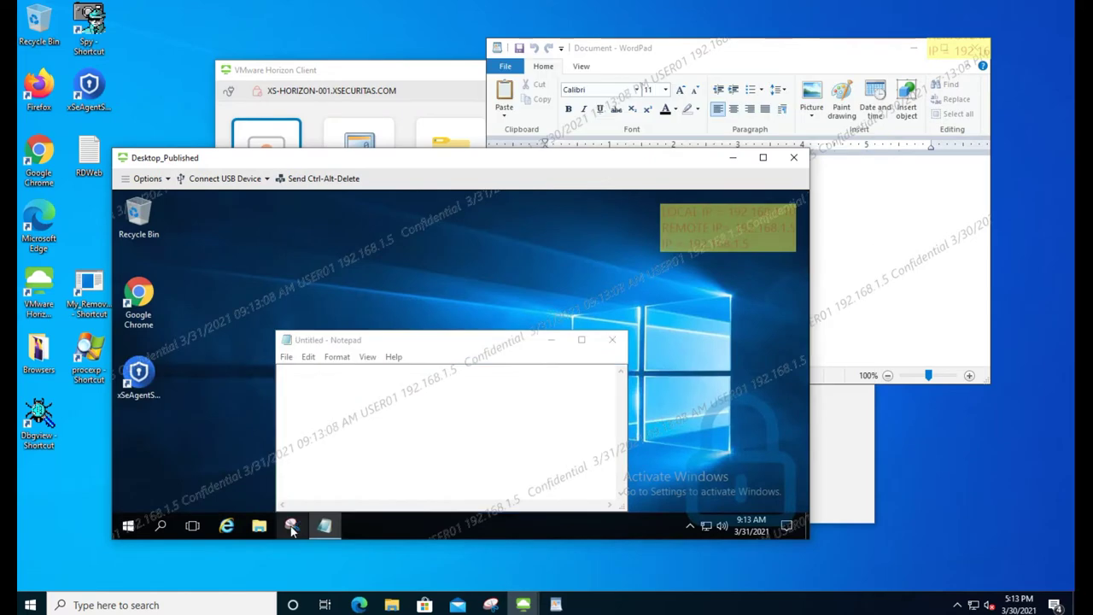
Take a region snip with Snipping Tool inside the remote desktop.
click(291, 527)
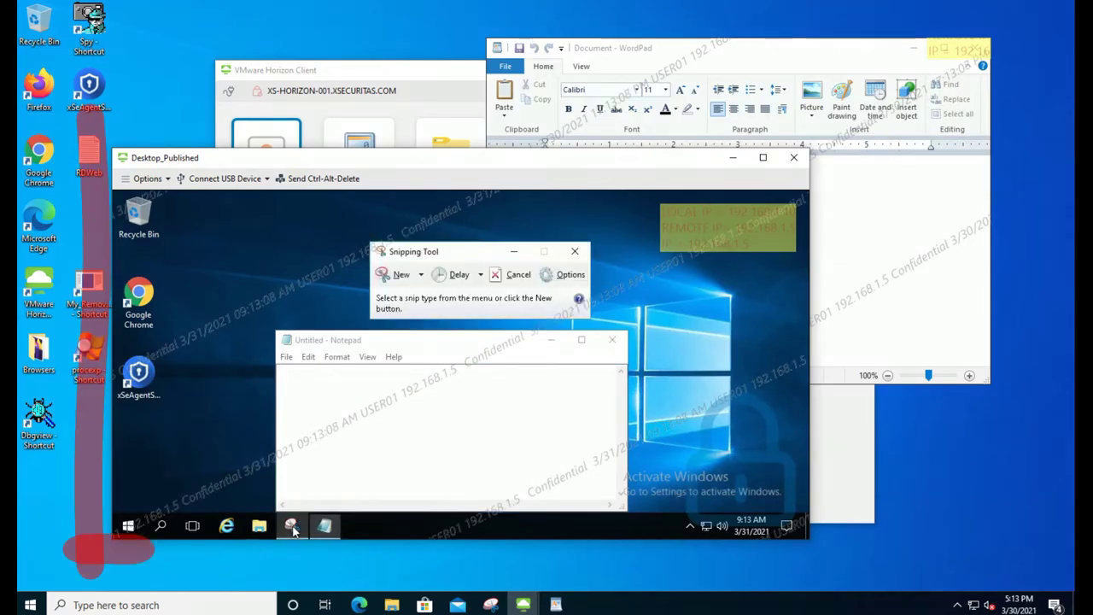
click(401, 279)
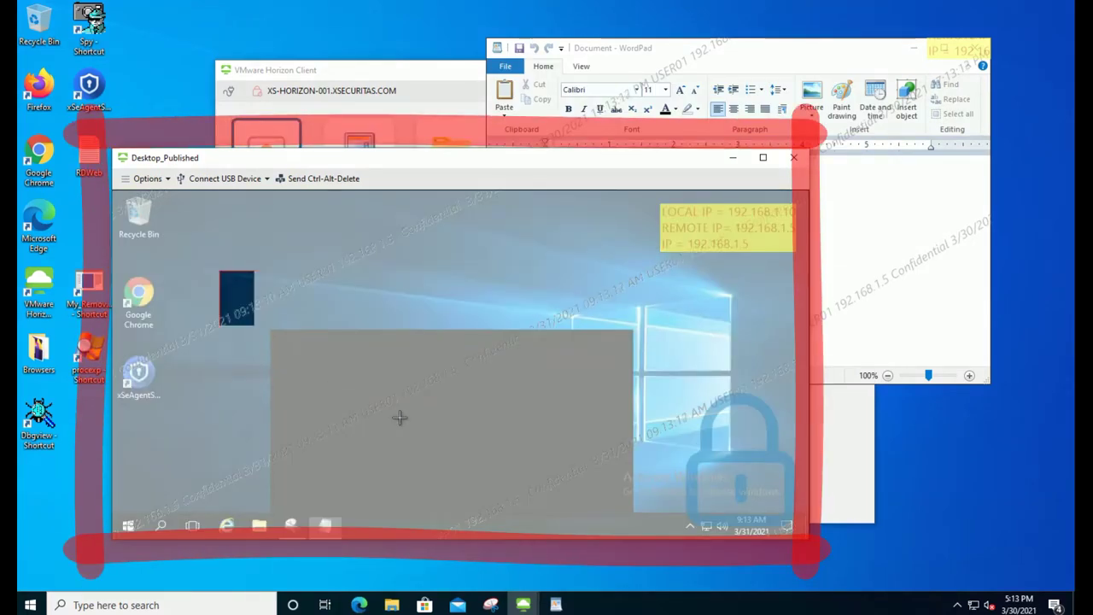
drag(400, 417, 464, 448)
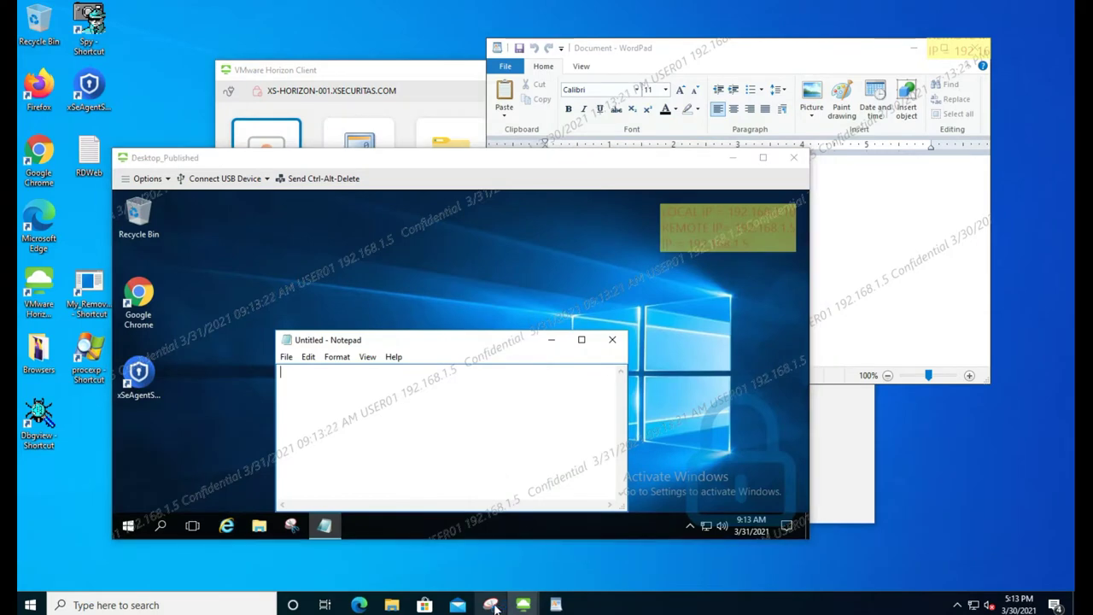
Capture the remote desktop area with the local Snipping Tool.
click(492, 605)
click(719, 118)
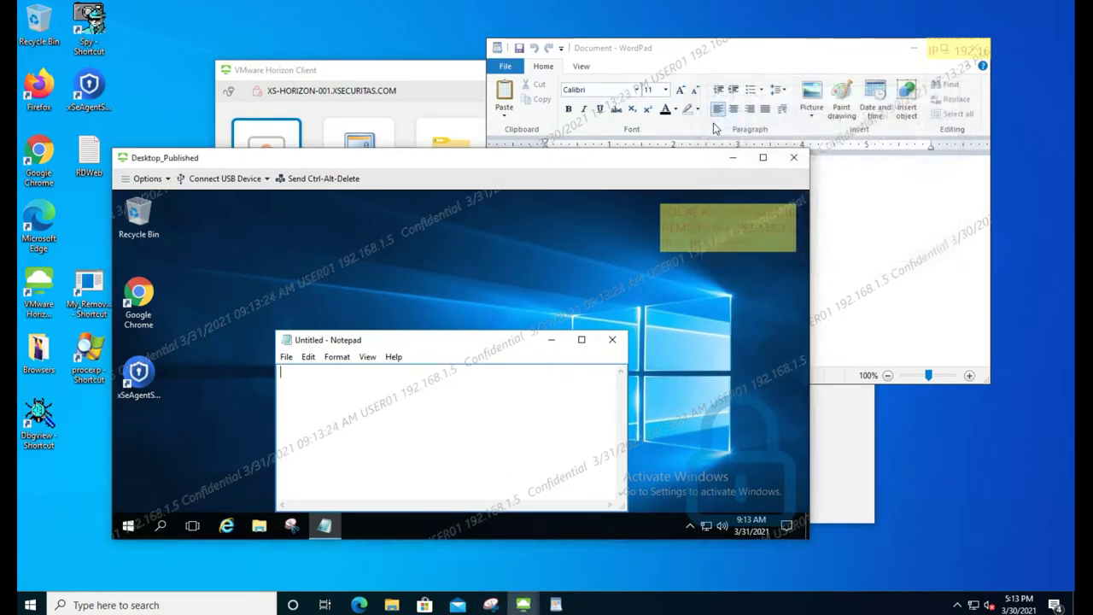
drag(103, 169, 680, 523)
drag(755, 535, 836, 553)
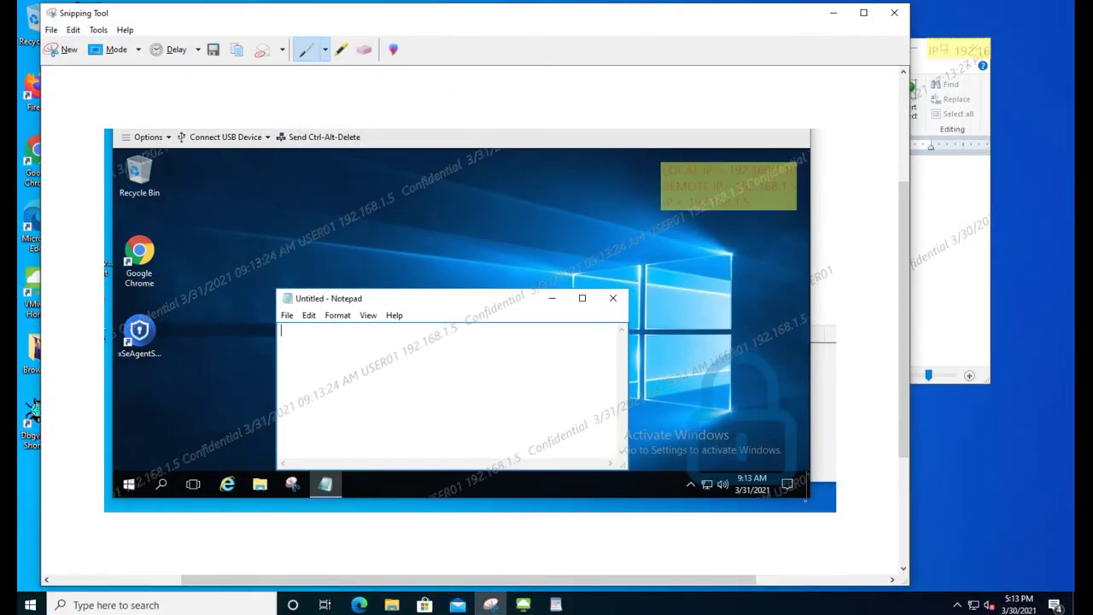
Close the watermarked snip and select Block screen capture for the entire screen in the policy.
click(894, 12)
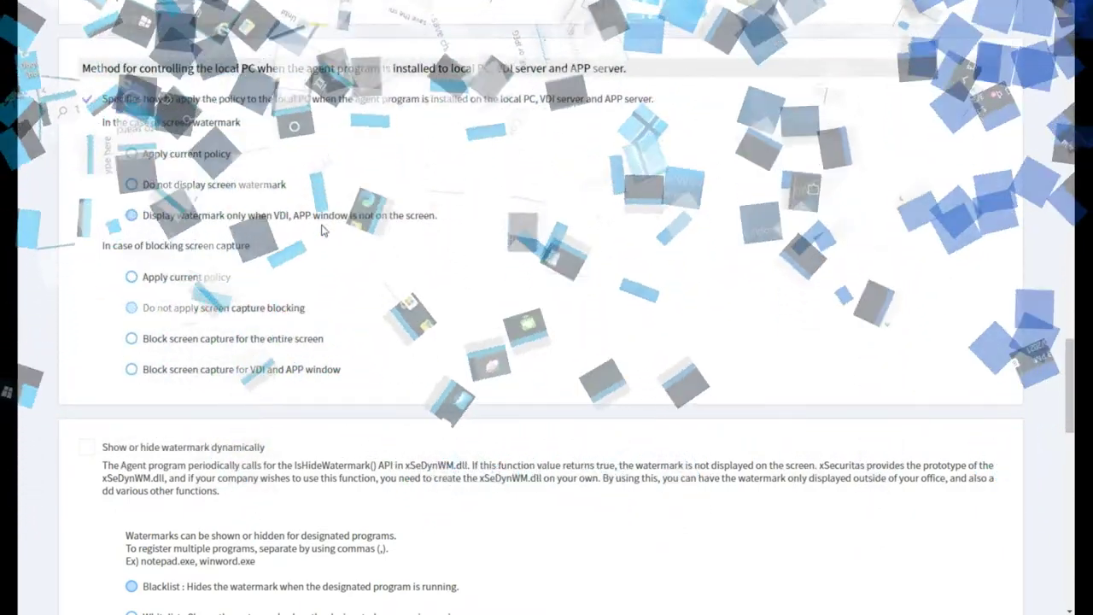
click(293, 340)
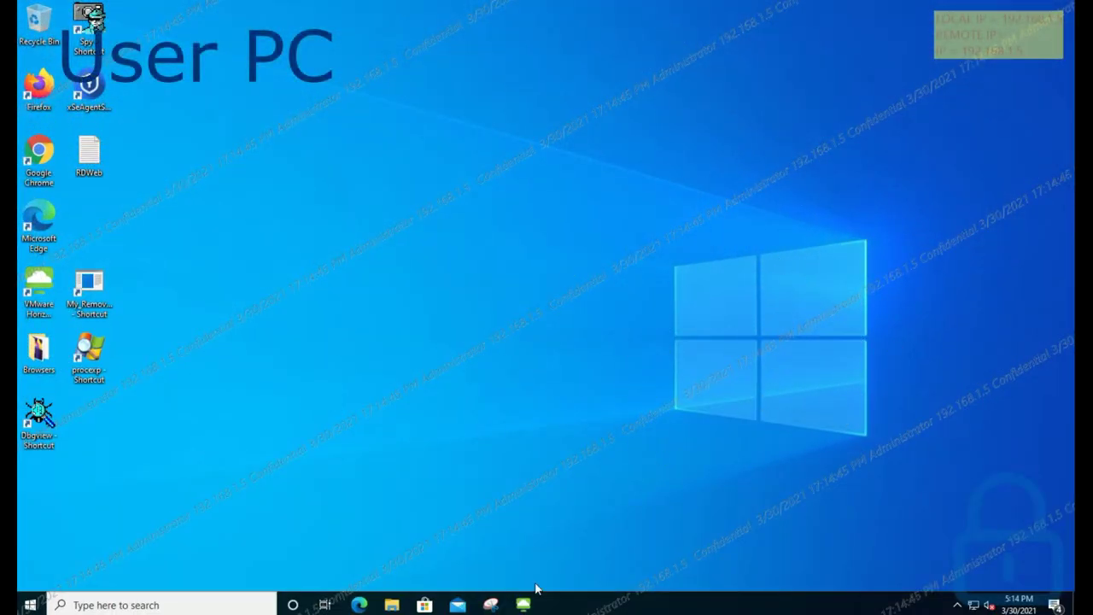
Reopen Horizon Client, launch Paint and Desktop_Published, and take the desktop out of full screen.
click(525, 605)
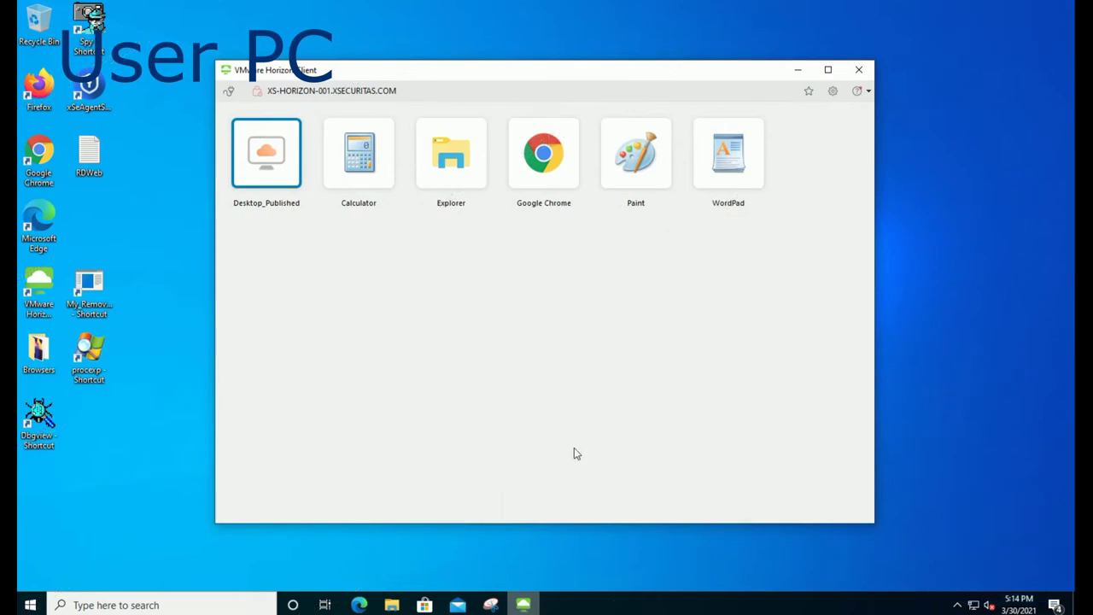
click(795, 73)
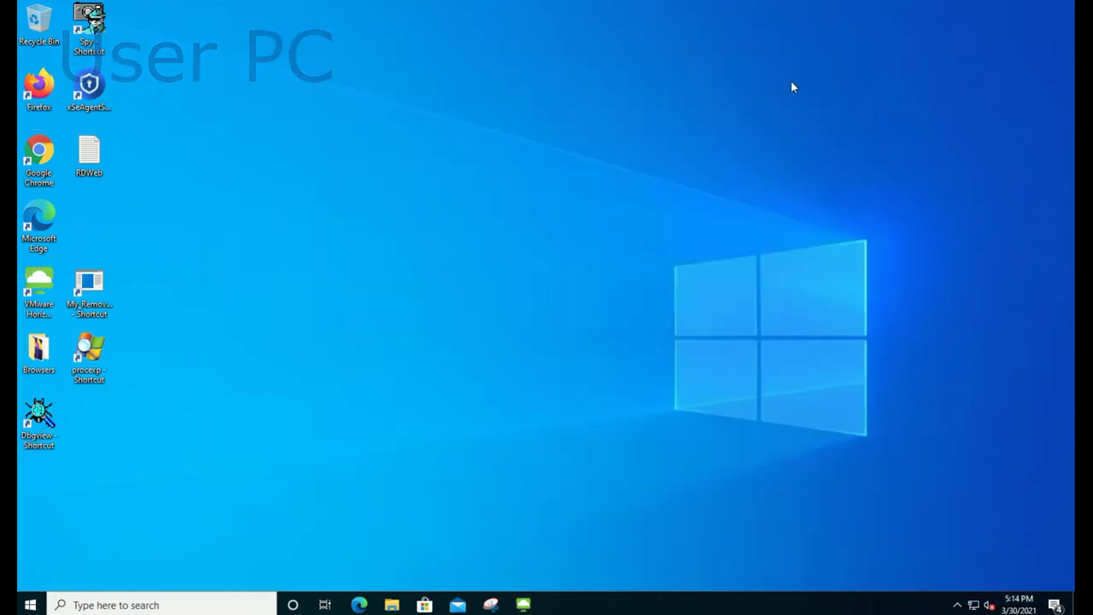
click(524, 605)
double_click(651, 166)
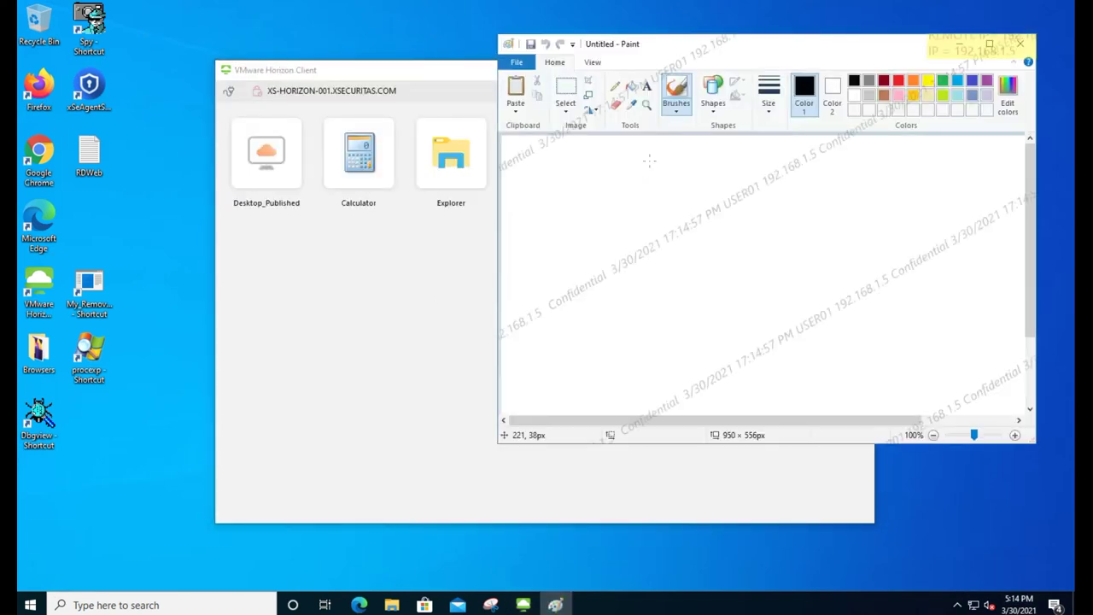
double_click(282, 163)
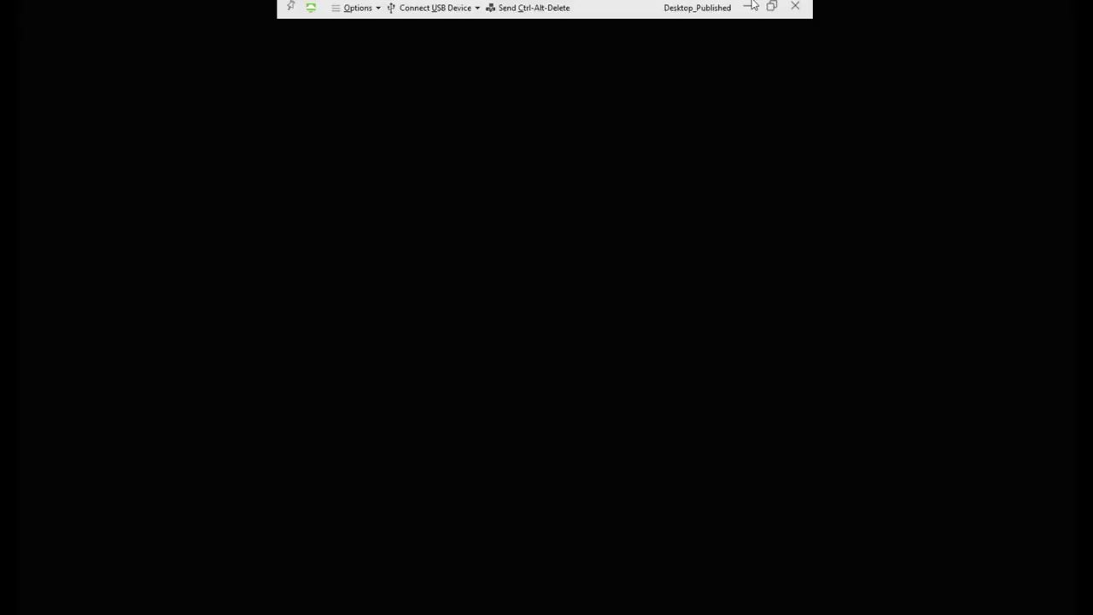
click(772, 8)
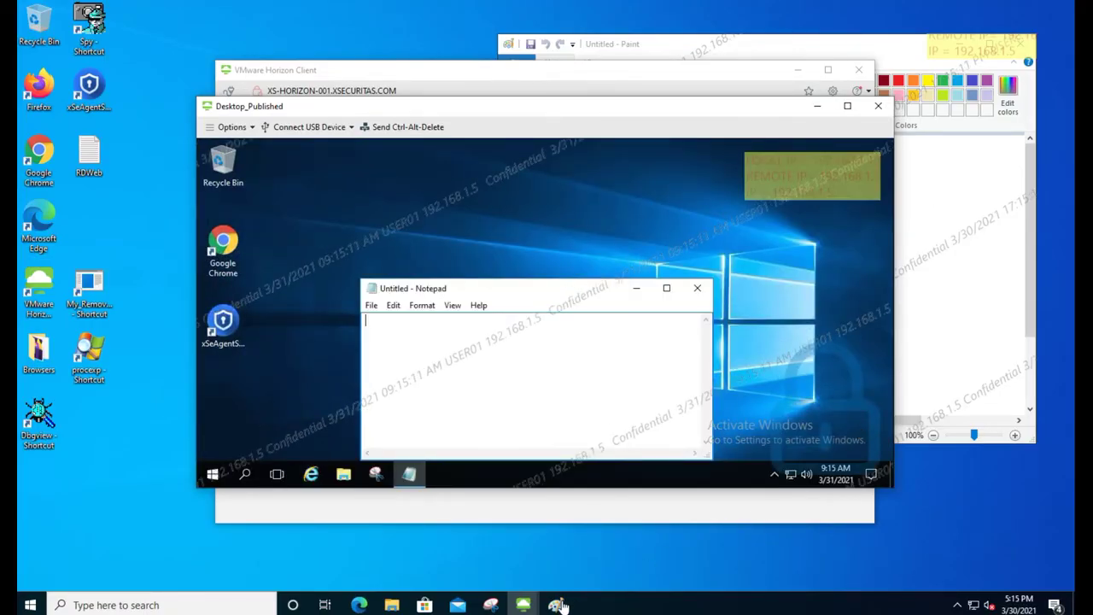
Snip the remote desktop with the local Snipping Tool and discard the black result unsaved.
click(490, 605)
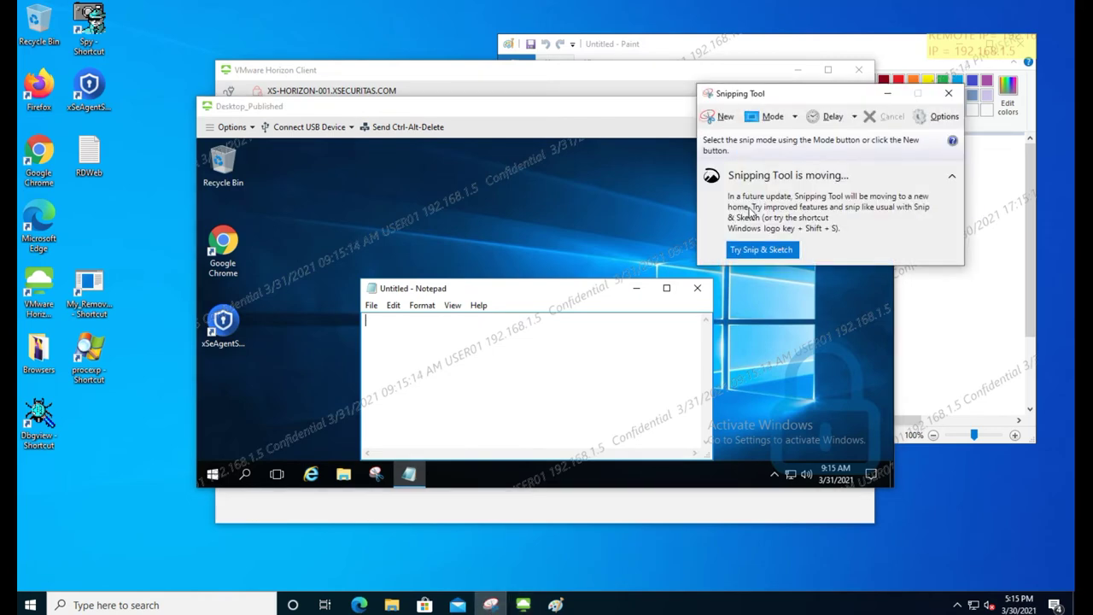
click(721, 117)
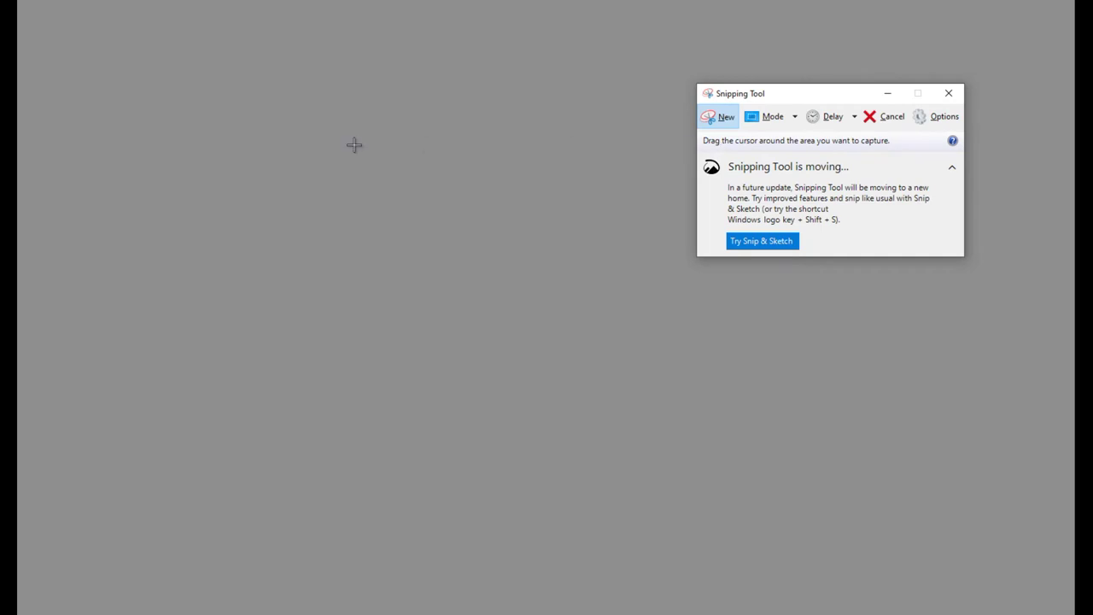
drag(299, 137, 695, 427)
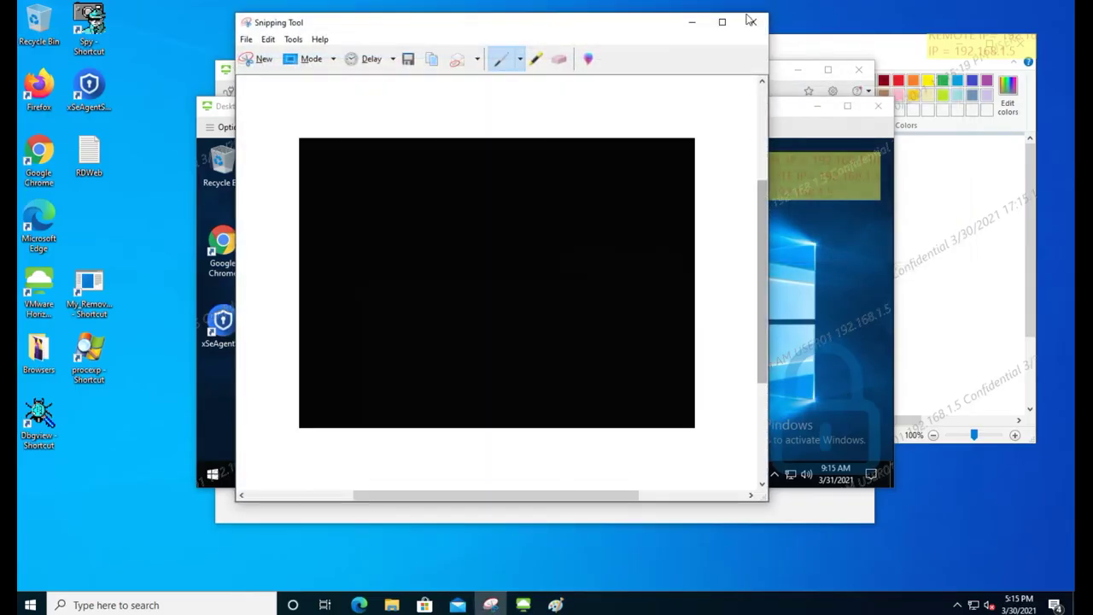
click(751, 21)
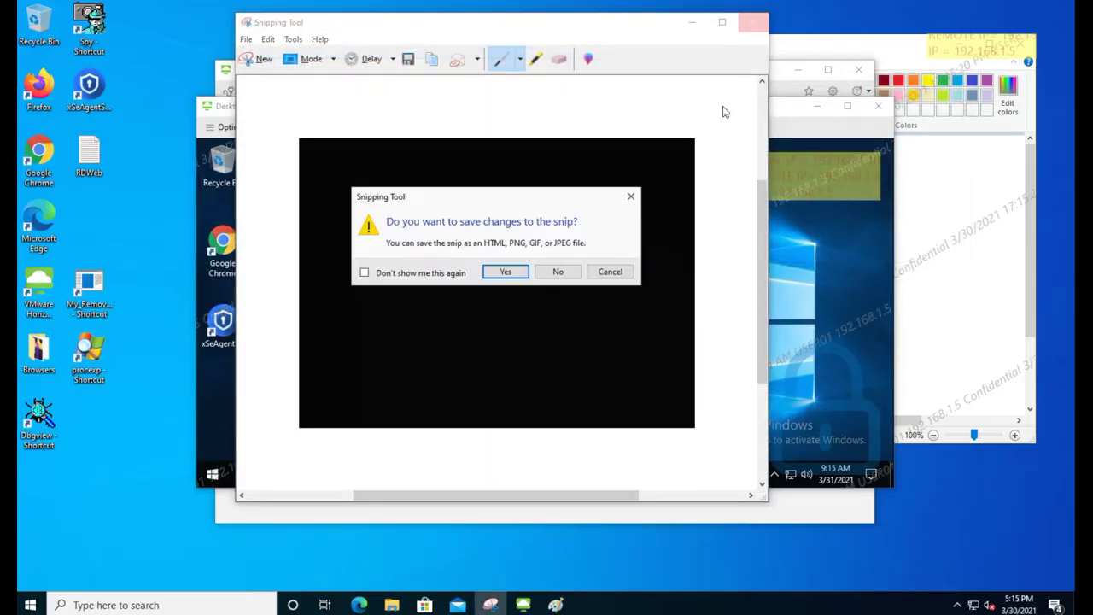
click(556, 274)
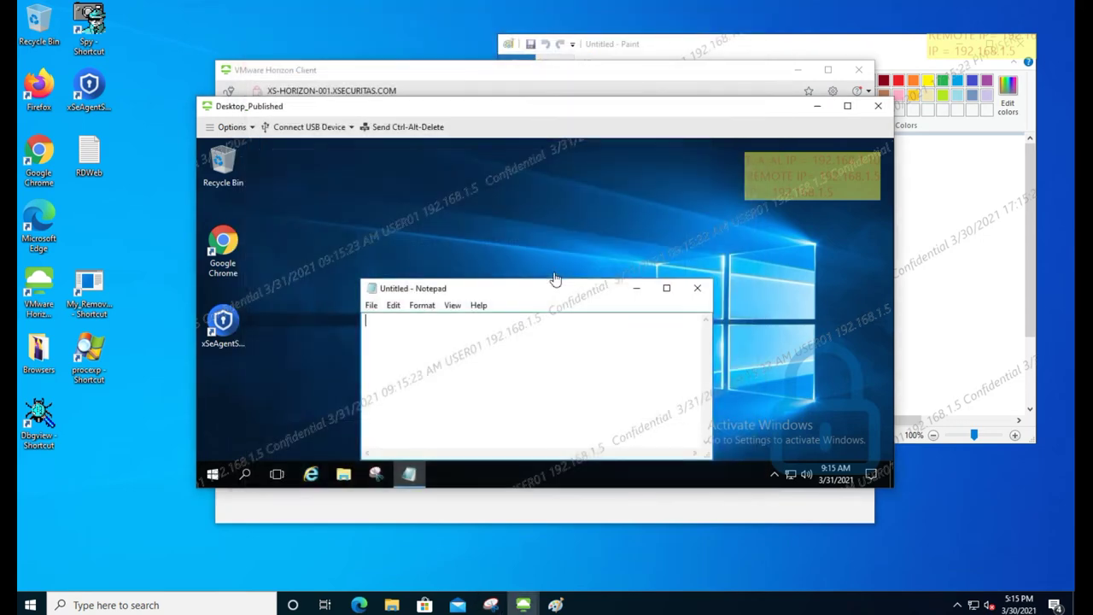
Snip an area inside the remote session and discard the black capture unsaved.
click(487, 224)
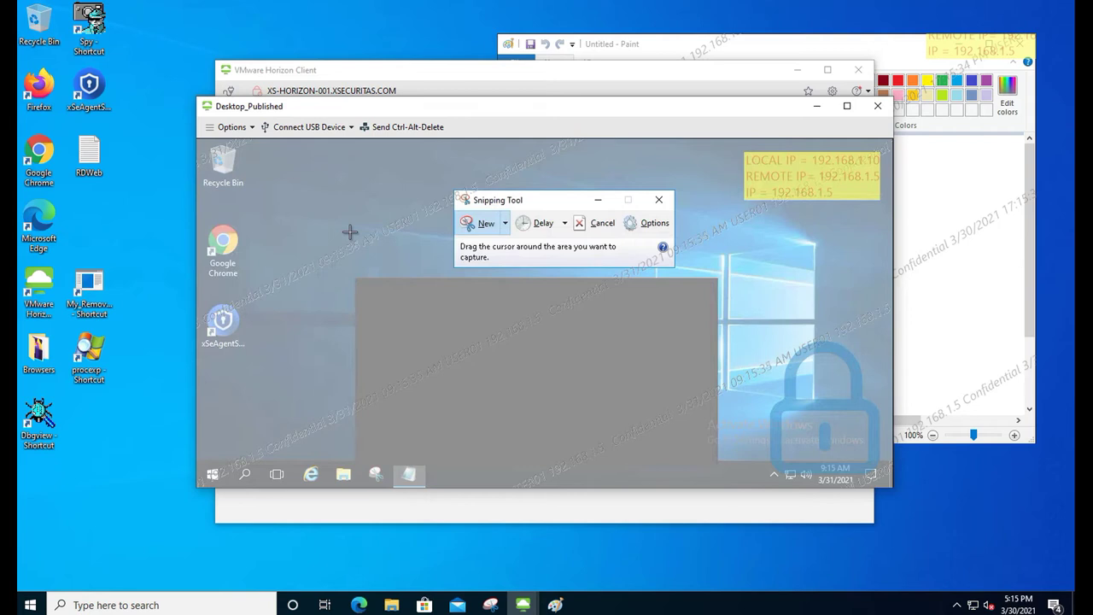
drag(325, 240, 577, 415)
click(634, 149)
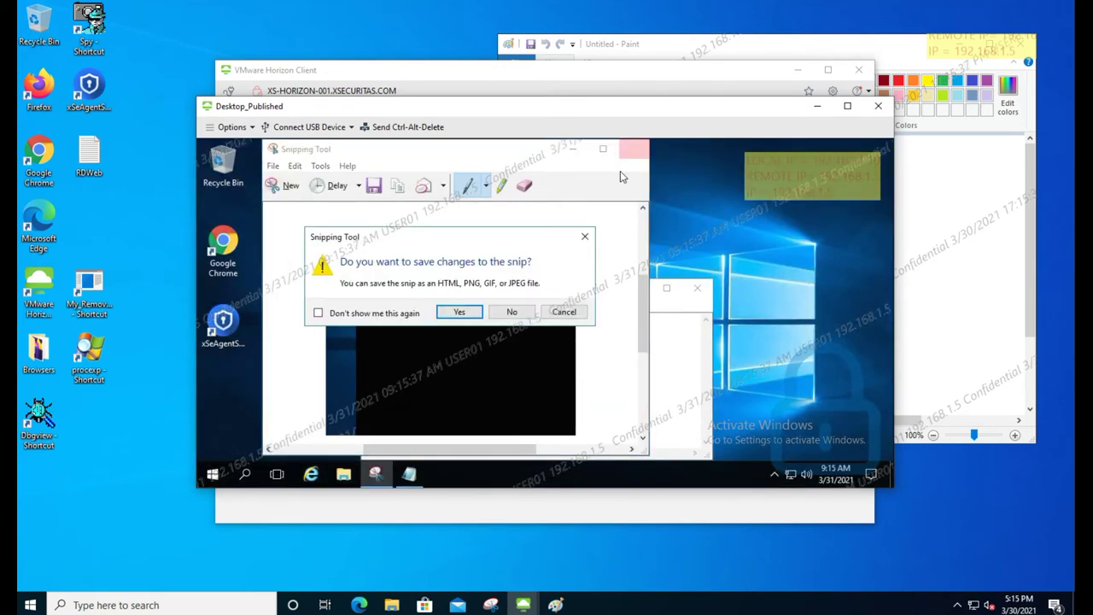
click(505, 314)
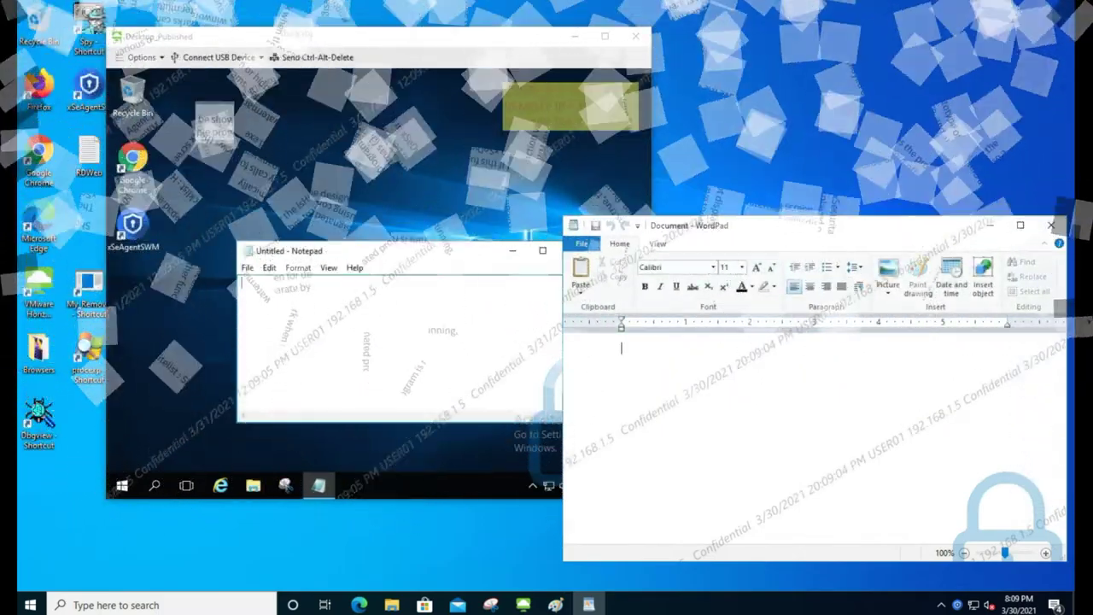
Snip the Horizon windows locally, getting black, then snip a region of the bare blue desktop.
click(489, 605)
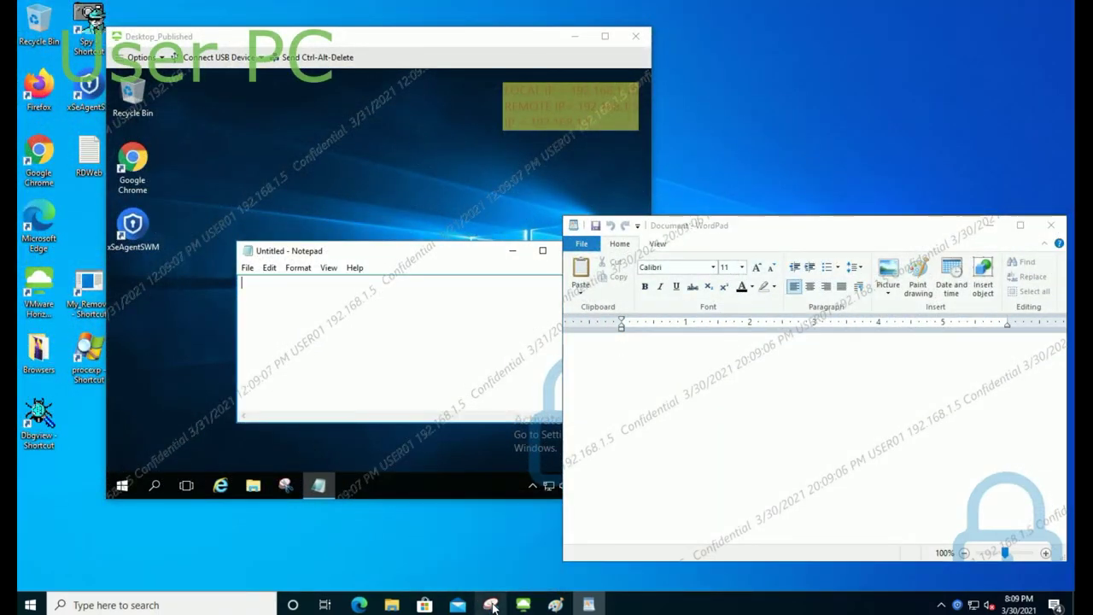
click(726, 120)
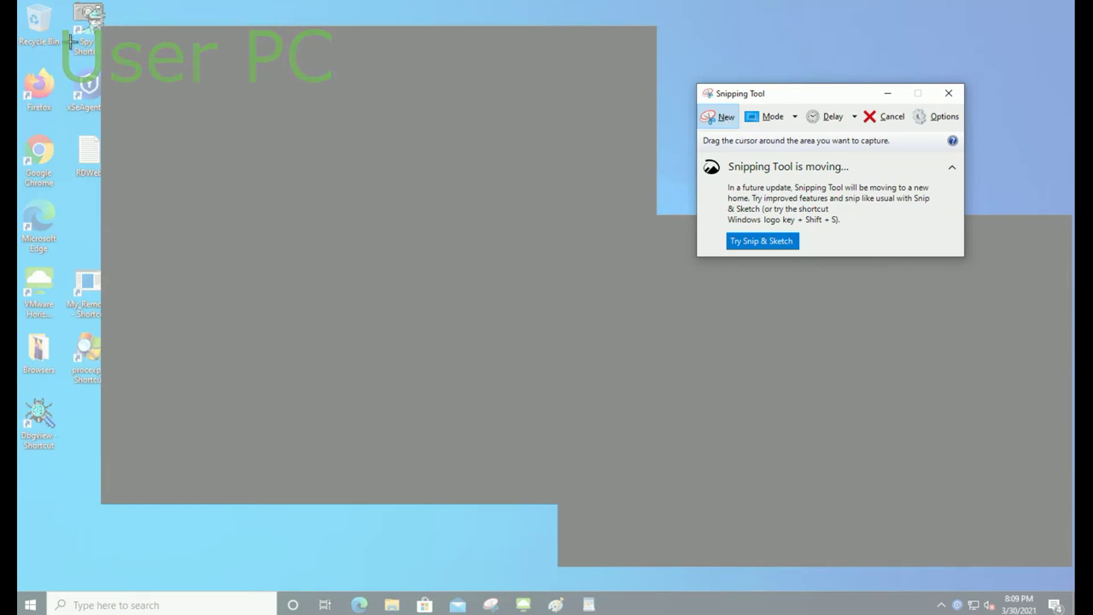
drag(185, 193, 686, 537)
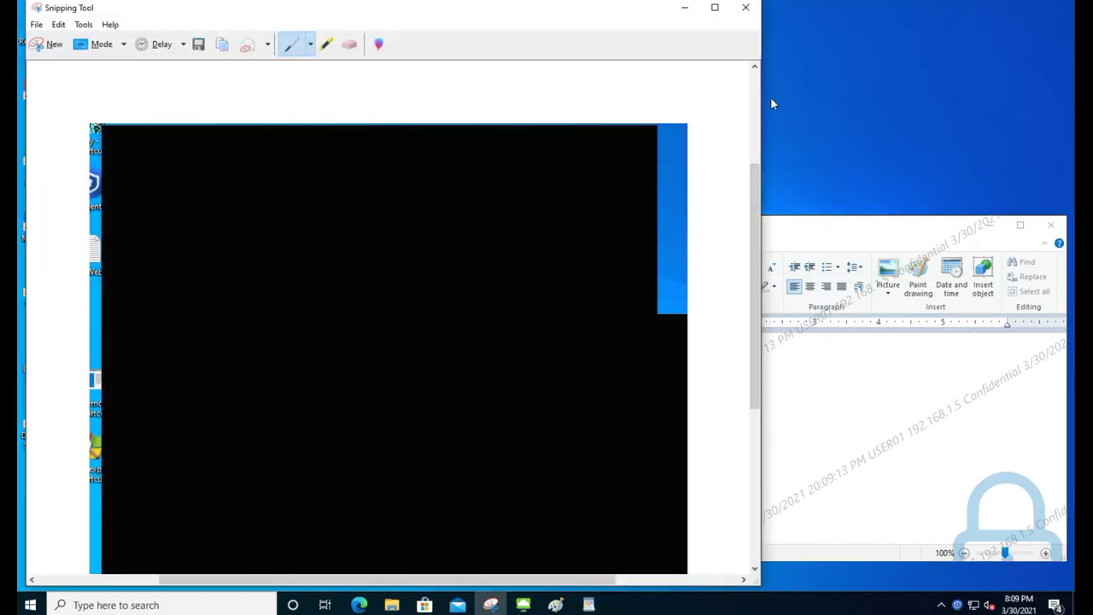
click(746, 9)
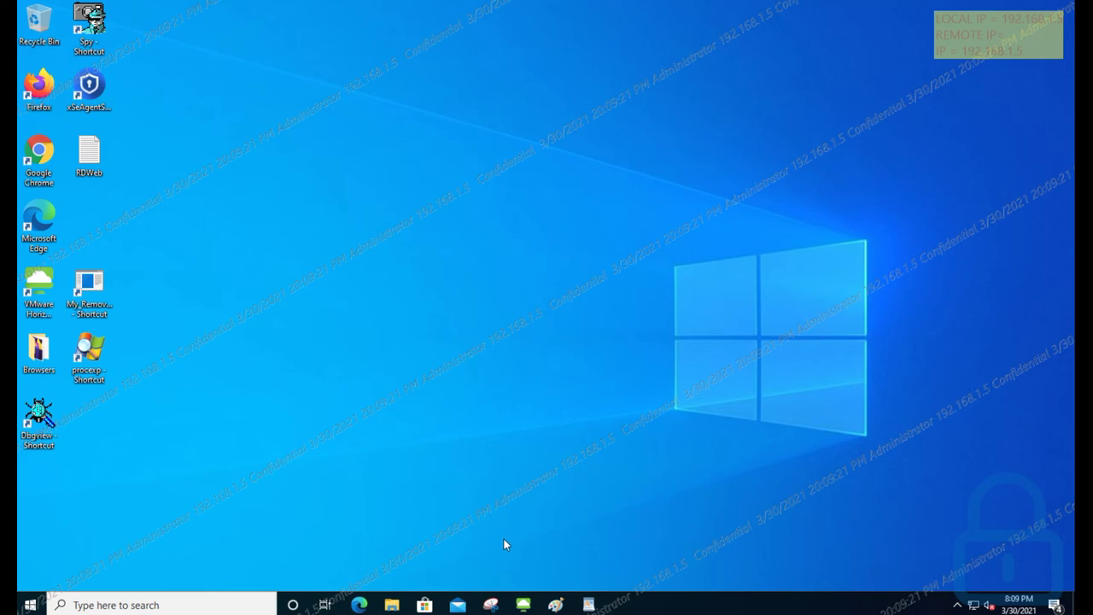
click(721, 116)
drag(135, 64, 714, 438)
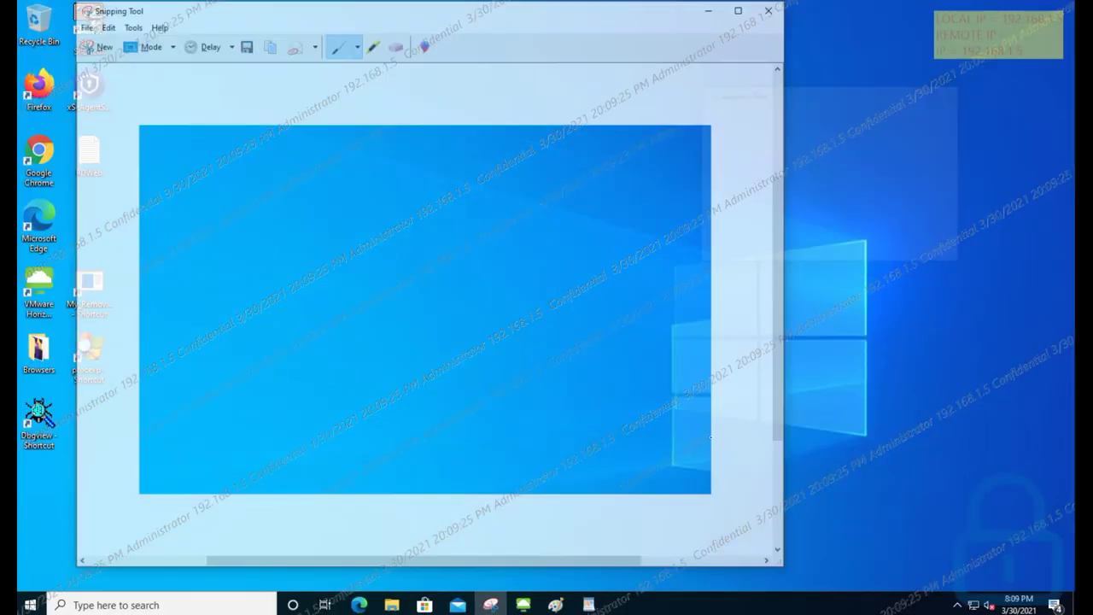